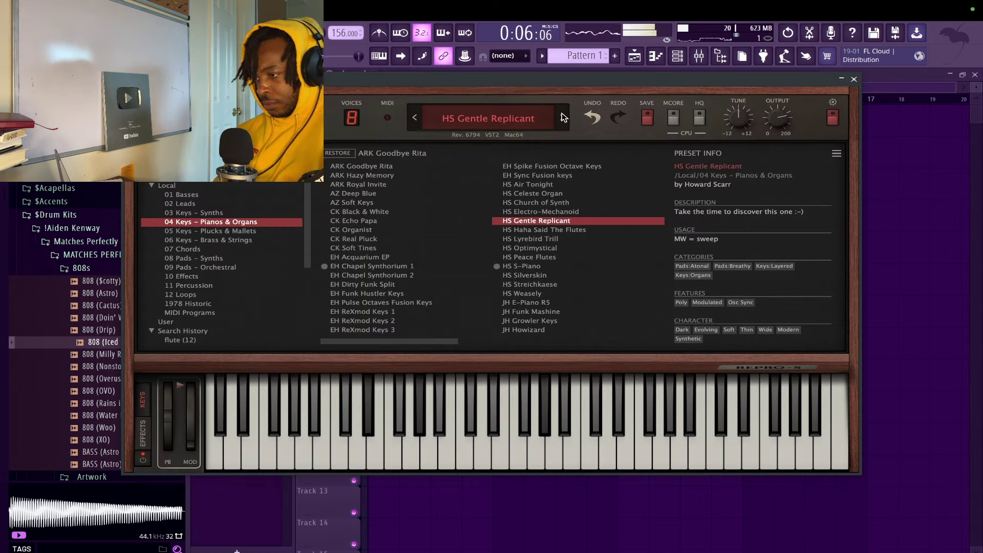
Advance two presets from HS Gentle Replicant in the Repro-5 Keys - Pianos & Organs bank, passing HS Haha Said The Flutes.
{"action": "left_click", "coordinate": [562, 117]}
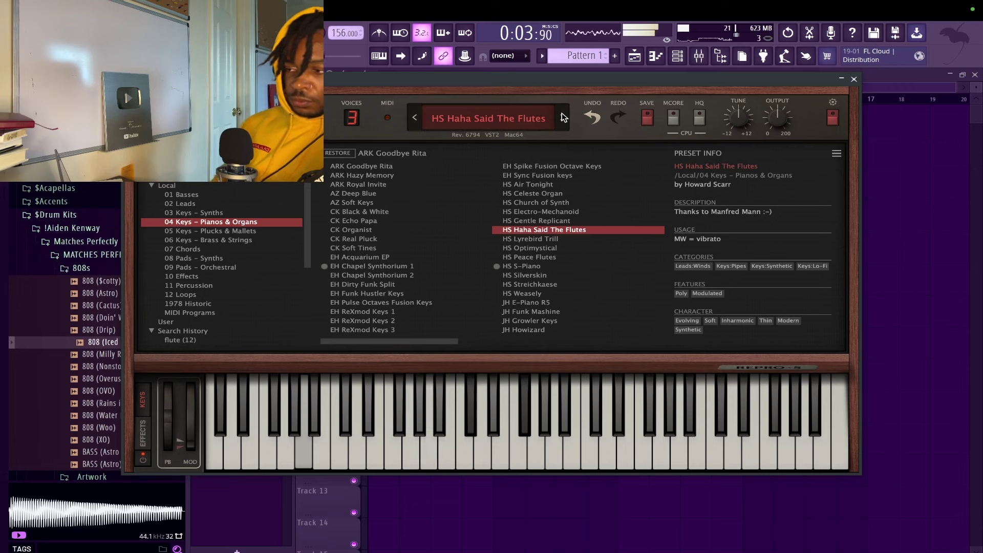
{"action": "left_click", "coordinate": [563, 117]}
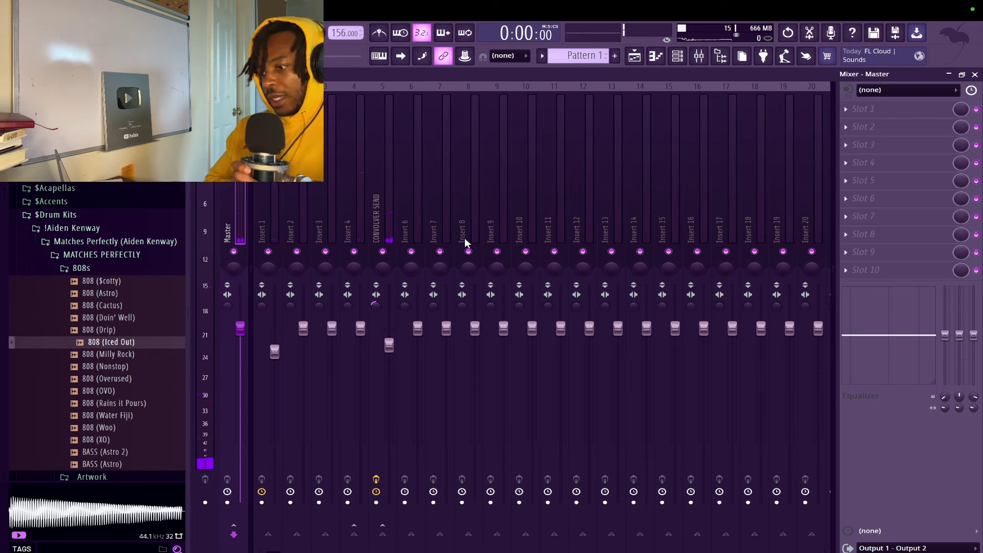
Close the mixer and render Pattern 1 of the Repro-5 channel to audio.
{"action": "key", "text": "F9"}
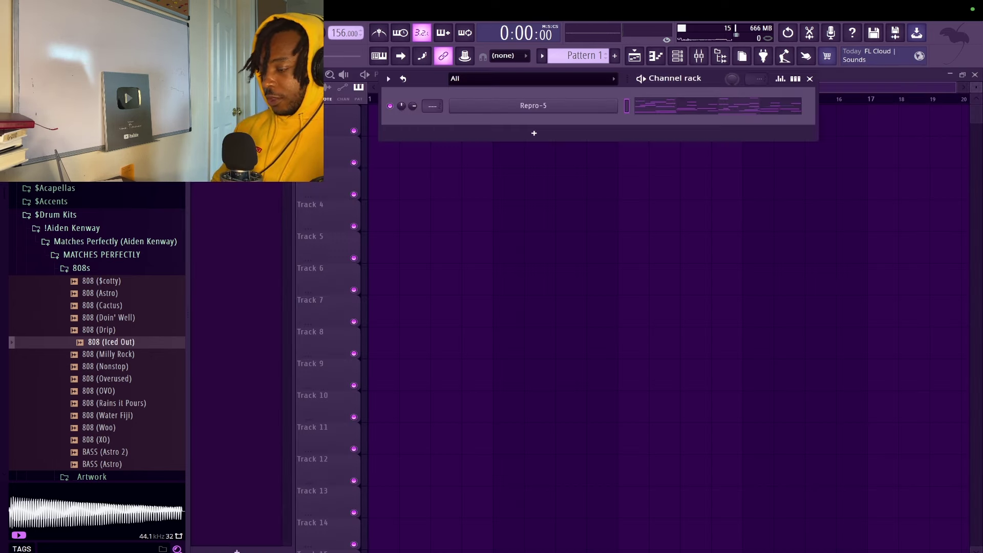
{"action": "key", "text": "super+r"}
{"action": "key", "text": "Return"}
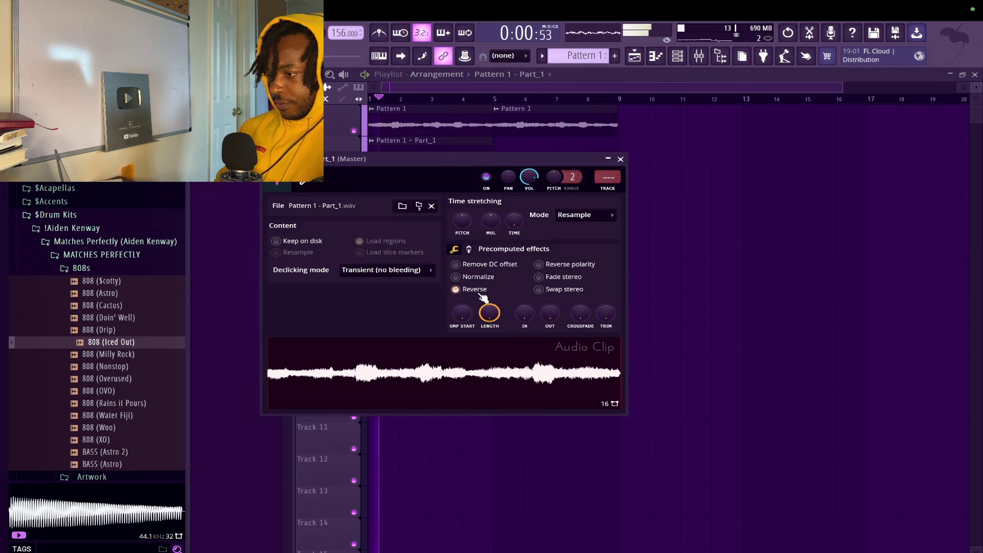
Close the settings of the reversed Pattern 1 - Part_1 clip and restart playback of the arrangement.
{"action": "key", "text": "Escape"}
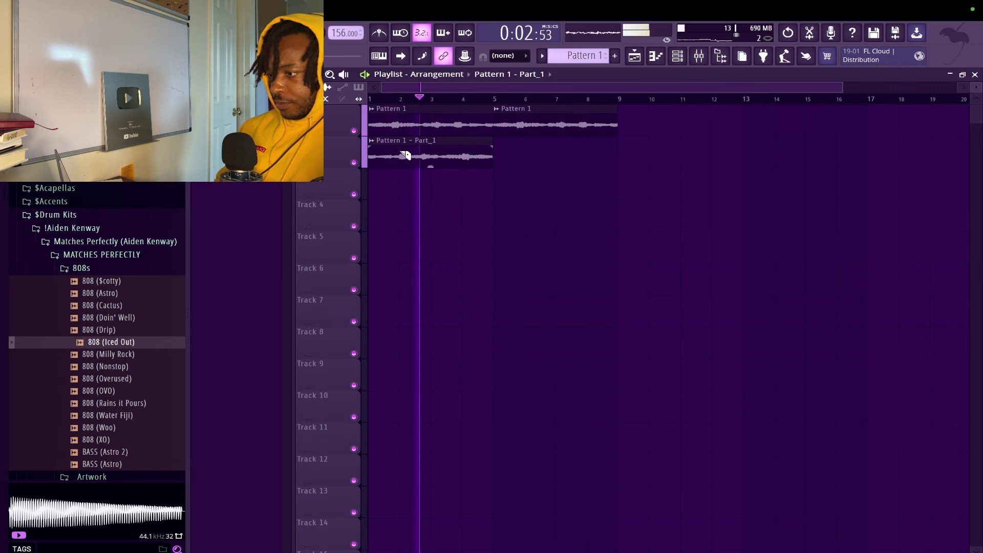
{"action": "key", "text": "space"}
{"action": "key", "text": "space"}
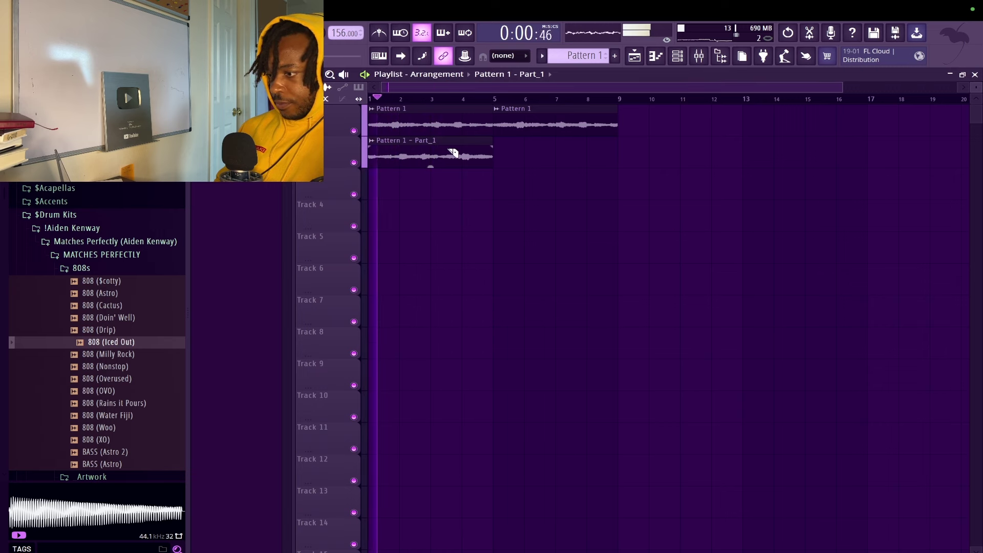
Arrange the Pattern 1 - Part_1 slices along Track 3 through bar 4 and trim the end of the last slice.
{"action": "scroll", "coordinate": [344, 147], "scroll_direction": "up", "scroll_amount": 4}
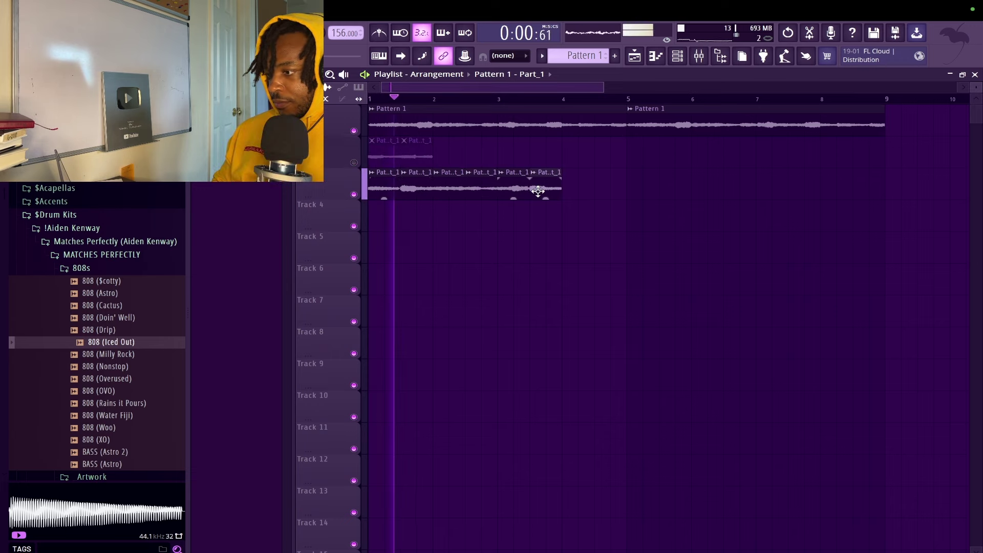
{"action": "left_click_drag", "start_coordinate": [412, 143], "coordinate": [575, 186]}
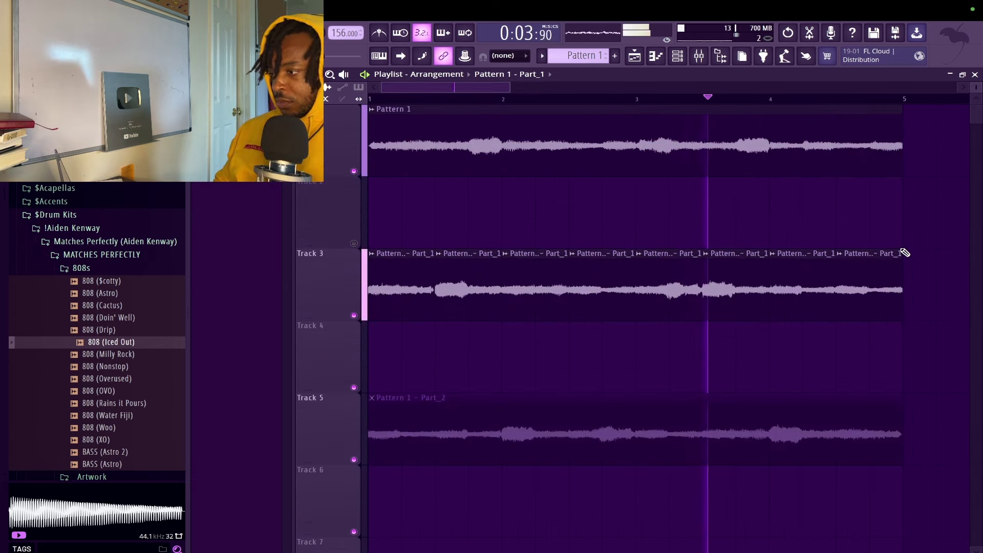
{"action": "key", "text": "super+z"}
{"action": "left_click_drag", "start_coordinate": [900, 254], "coordinate": [868, 253]}
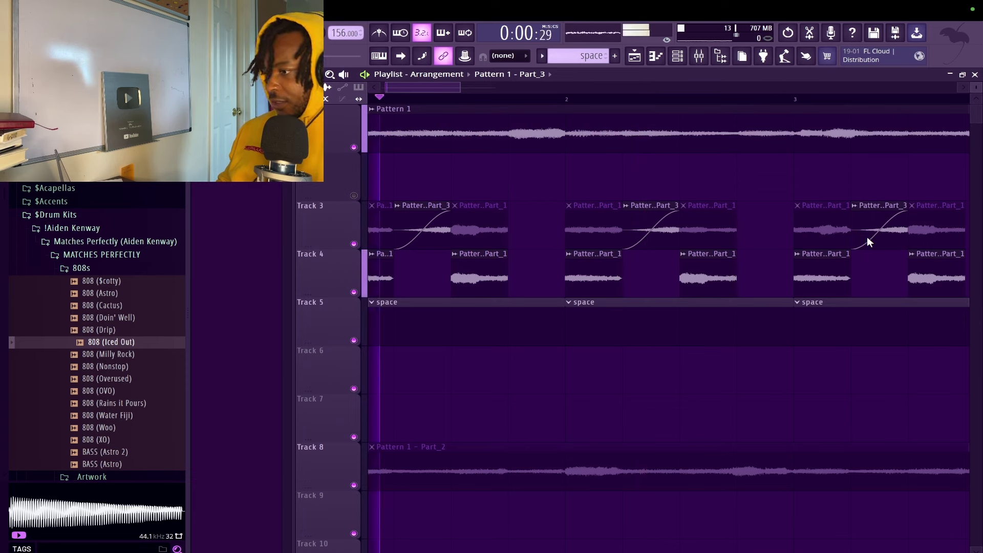
Place a faded-in Part_3 clip in the bar 4 gap on Track 3 and adjust the pitch in its time-stretching settings.
{"action": "scroll", "coordinate": [869, 242], "scroll_direction": "down", "scroll_amount": 3}
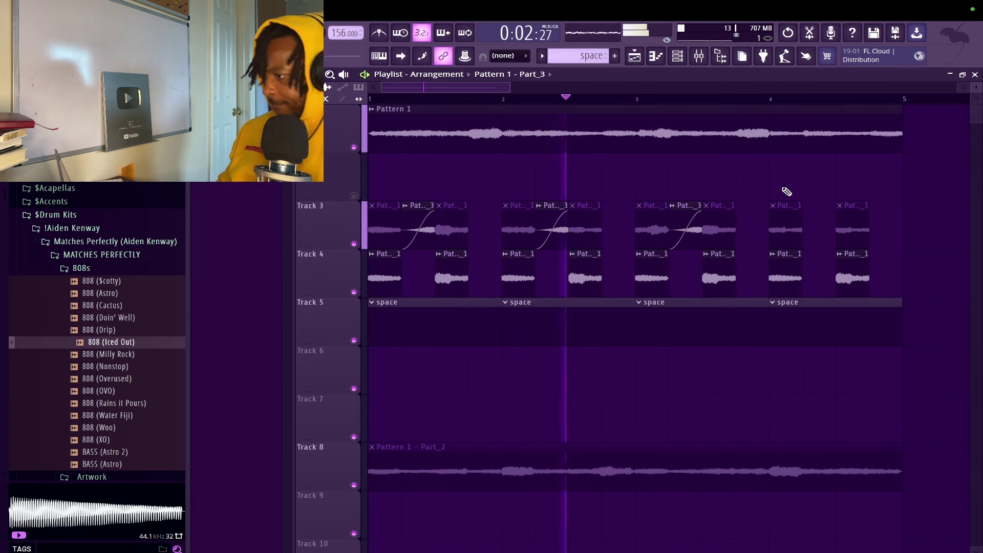
{"action": "left_click_drag", "start_coordinate": [796, 184], "coordinate": [801, 236]}
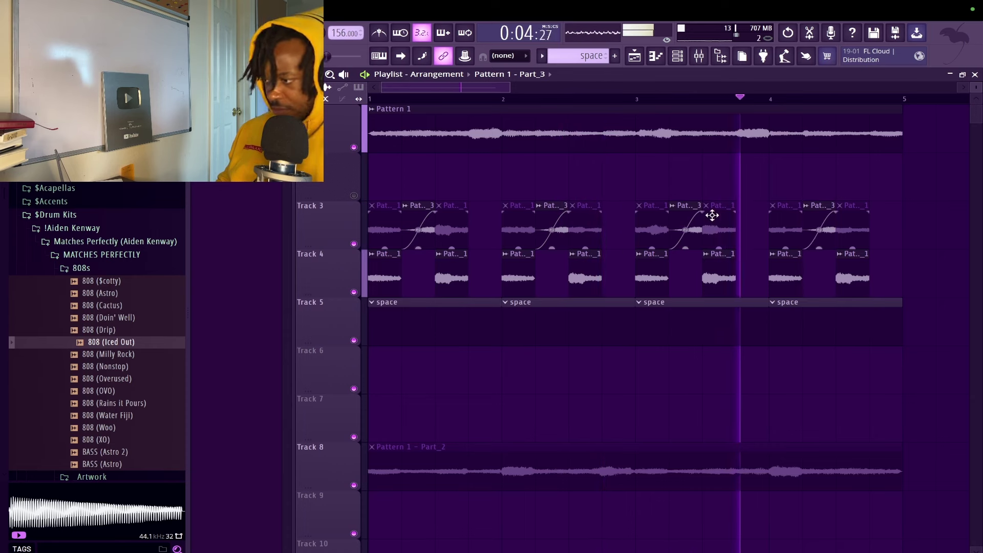
{"action": "double_click", "coordinate": [417, 207]}
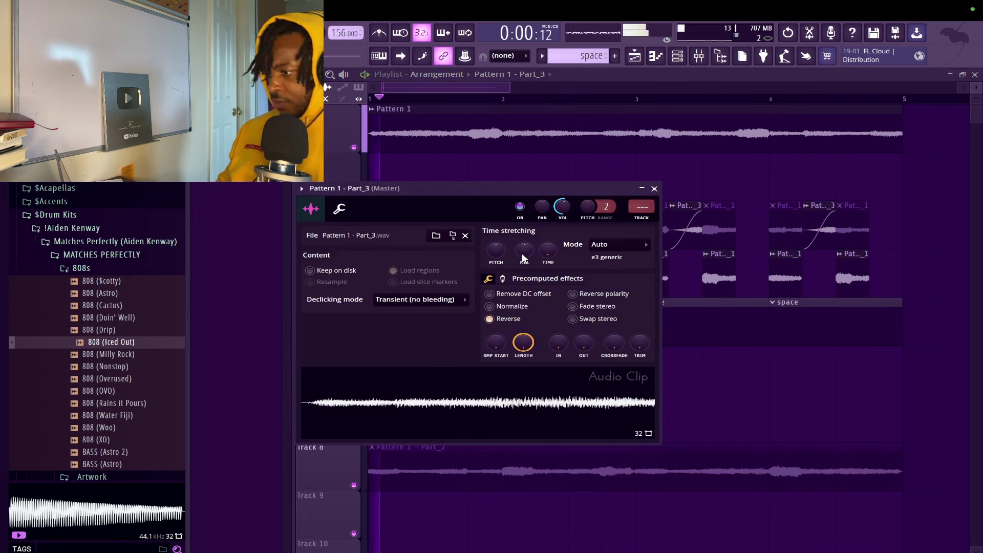
{"action": "left_click_drag", "start_coordinate": [495, 250], "coordinate": [493, 250]}
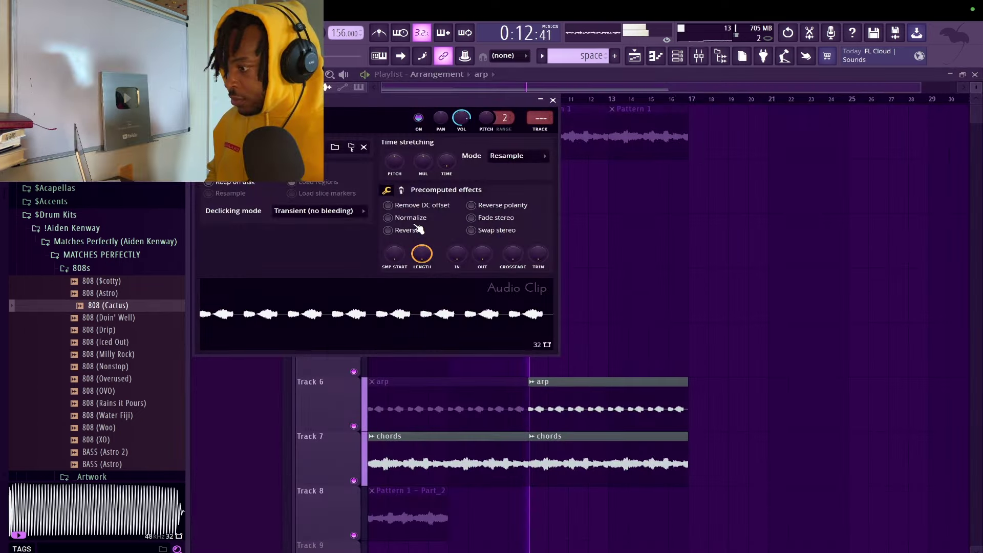
Reverse the arp audio clip, close its settings and show the channel rack.
{"action": "left_click", "coordinate": [409, 231]}
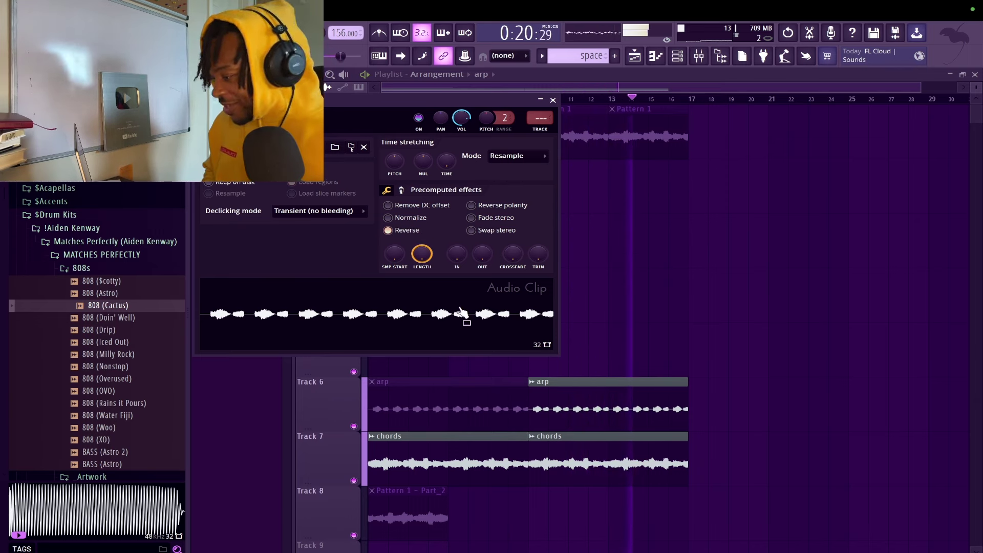
{"action": "key", "text": "Escape"}
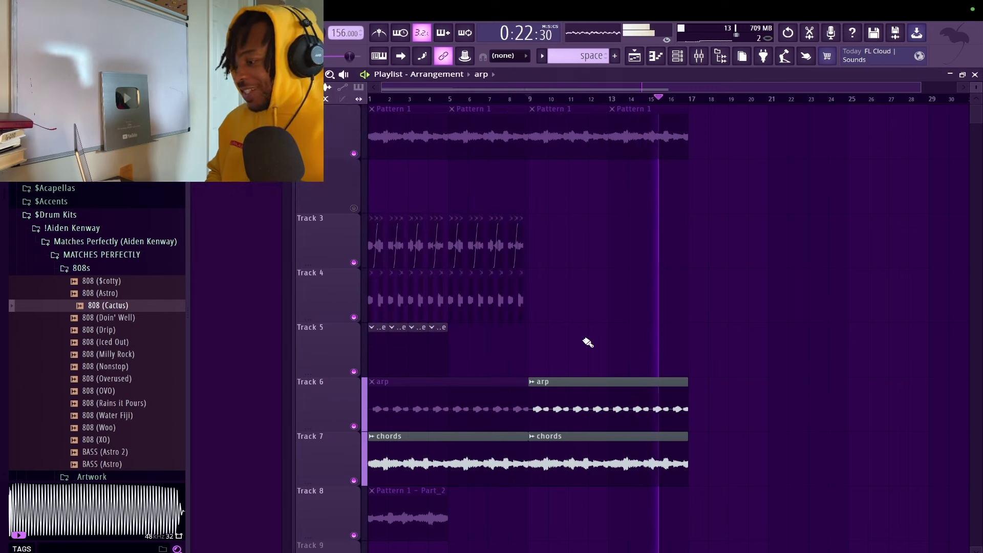
{"action": "left_click", "coordinate": [680, 54]}
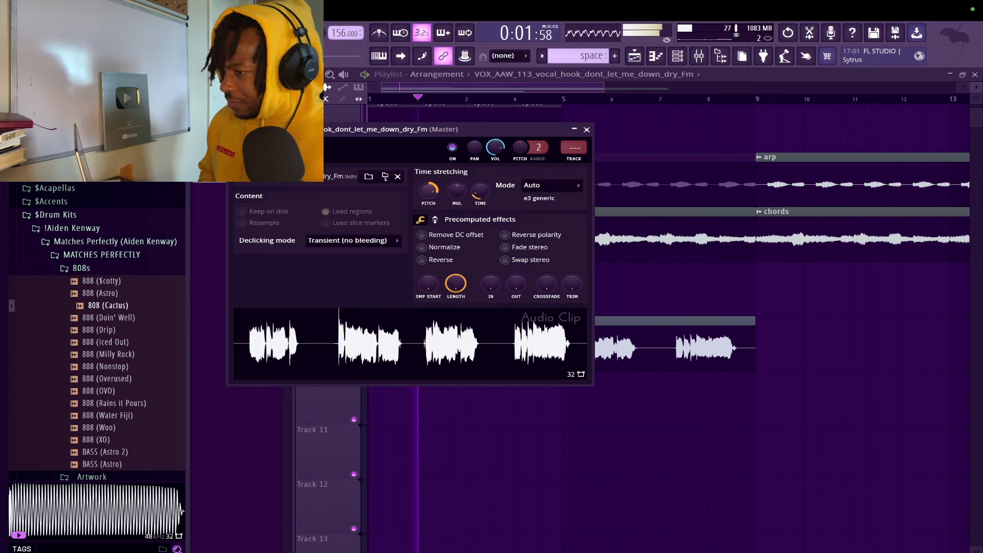
Replay the vocal hook, lower its Fruity Delay 3 feedback level and switch the delay model to Ping pong.
{"action": "key", "text": "space"}
{"action": "key", "text": "space"}
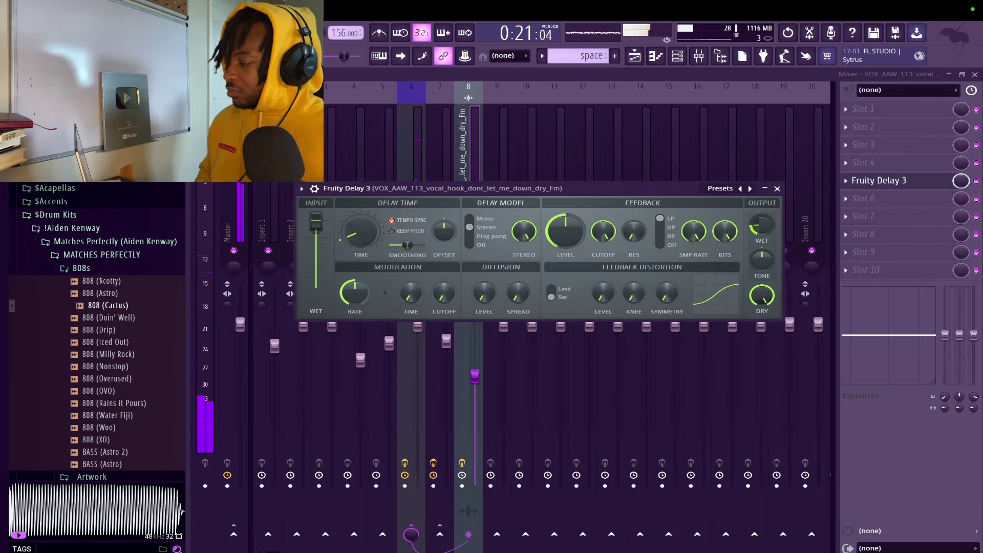
{"action": "left_click_drag", "start_coordinate": [559, 236], "coordinate": [559, 248]}
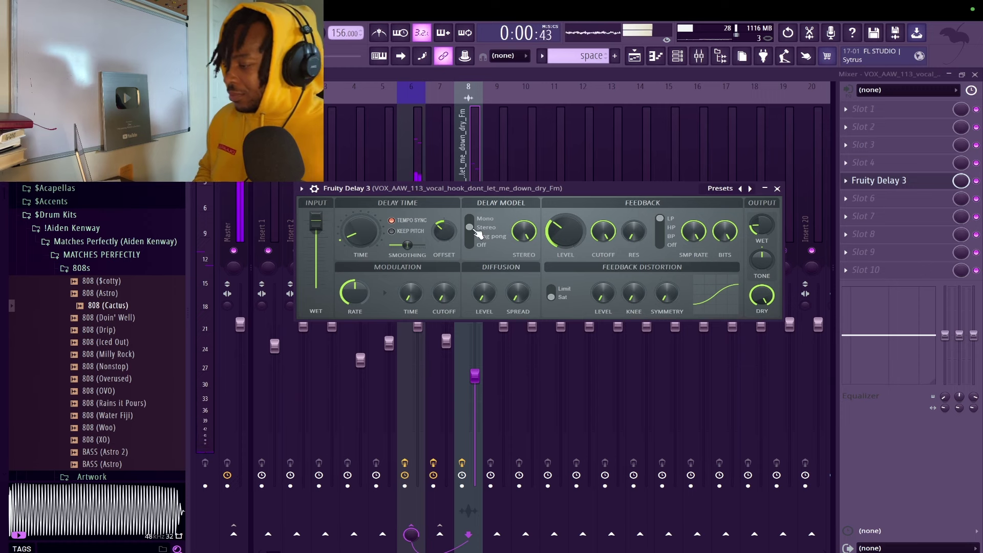
{"action": "left_click_drag", "start_coordinate": [477, 233], "coordinate": [478, 239]}
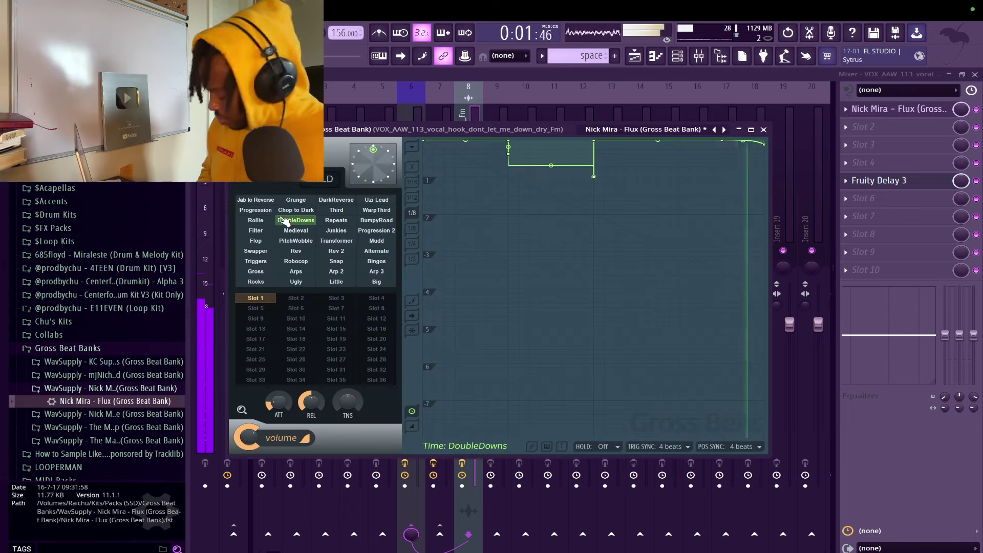
Choose the Repeats time preset in the Nick Mira - Flux Gross Beat on the vocal's mixer track.
{"action": "left_click", "coordinate": [336, 220]}
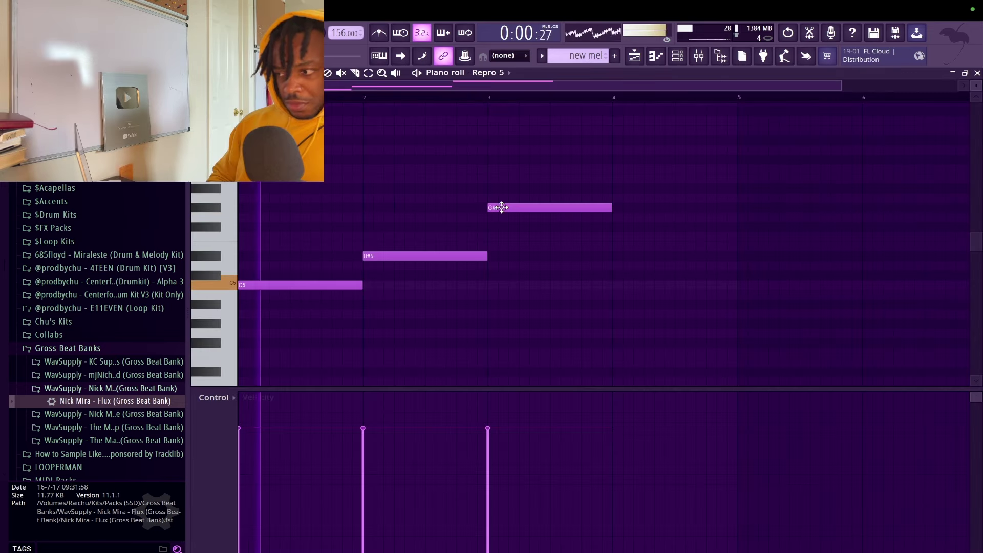
Add a one-bar G note at bar 4 of the Repro-5 melody and transpose the last two notes down to G#4 and G4.
{"action": "left_click", "coordinate": [502, 207]}
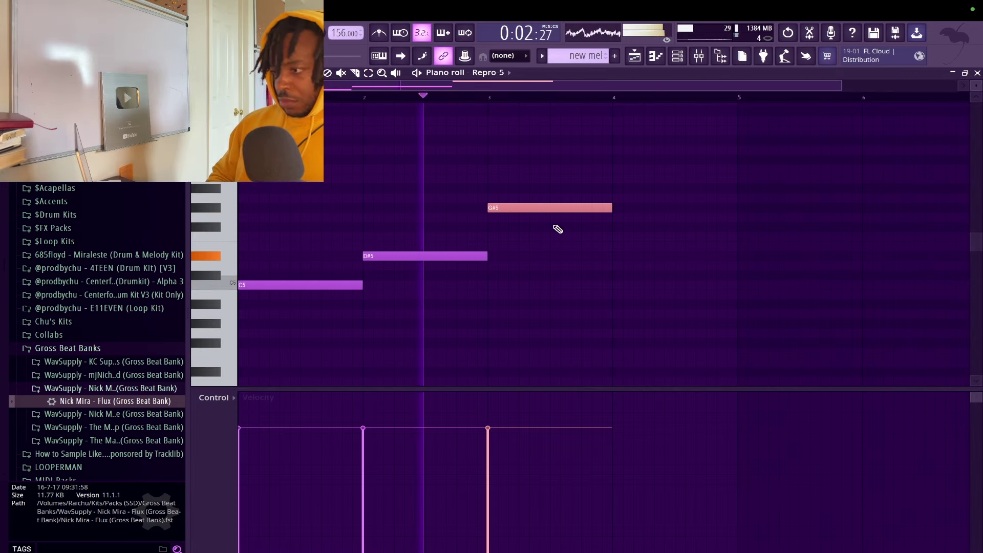
{"action": "left_click", "coordinate": [613, 227]}
{"action": "left_click_drag", "start_coordinate": [626, 220], "coordinate": [578, 179]}
{"action": "key", "text": "space"}
{"action": "key", "text": "ctrl+Down"}
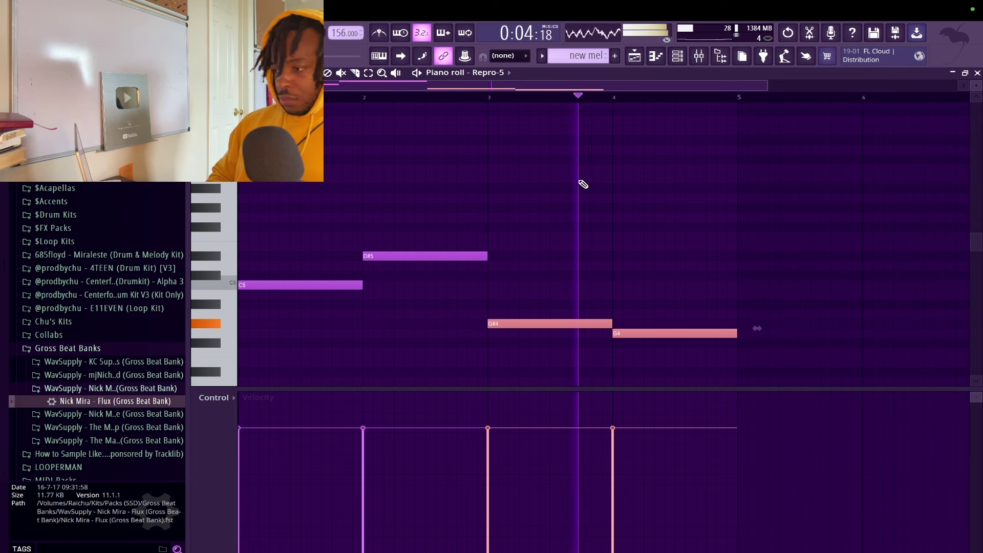
{"action": "right_click", "coordinate": [607, 192]}
{"action": "key", "text": "ctrl+b"}
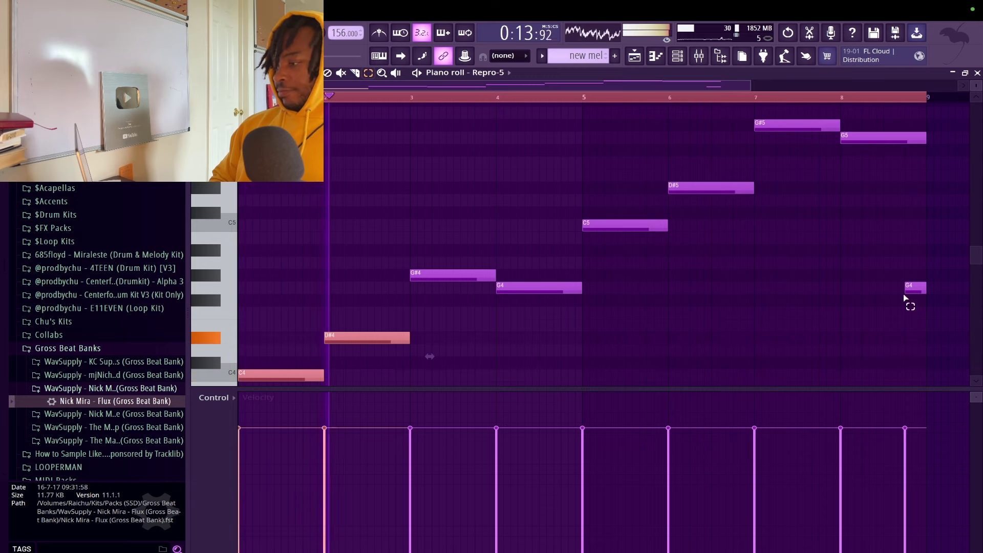
{"action": "left_click_drag", "start_coordinate": [937, 329], "coordinate": [625, 82]}
{"action": "key", "text": "Delete"}
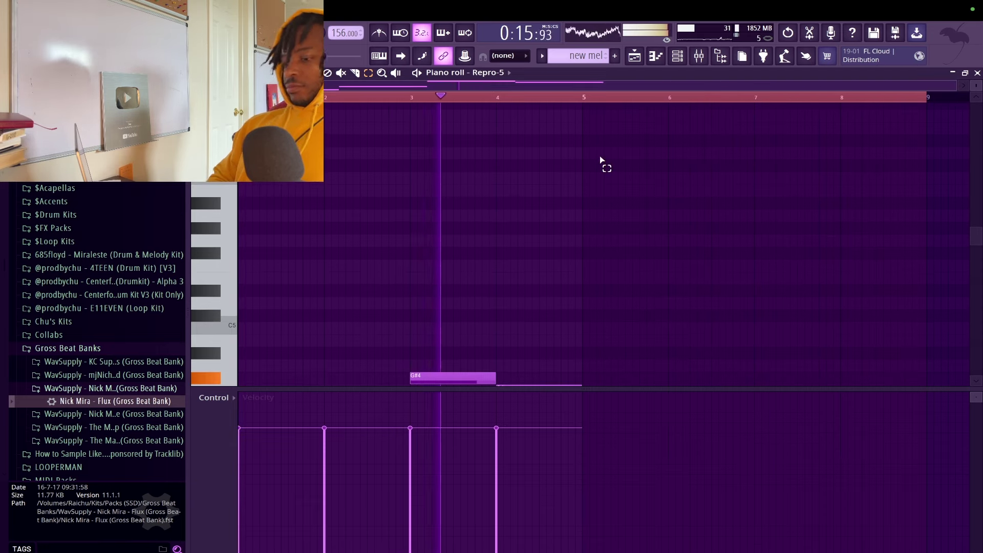
Duplicate the four-note C4, D#4, G#4, G4 melody into bars 5 to 8 and lower the closing G4 by an octave.
{"action": "scroll", "coordinate": [603, 161], "scroll_direction": "down", "scroll_amount": 5}
{"action": "key", "text": "ctrl+b"}
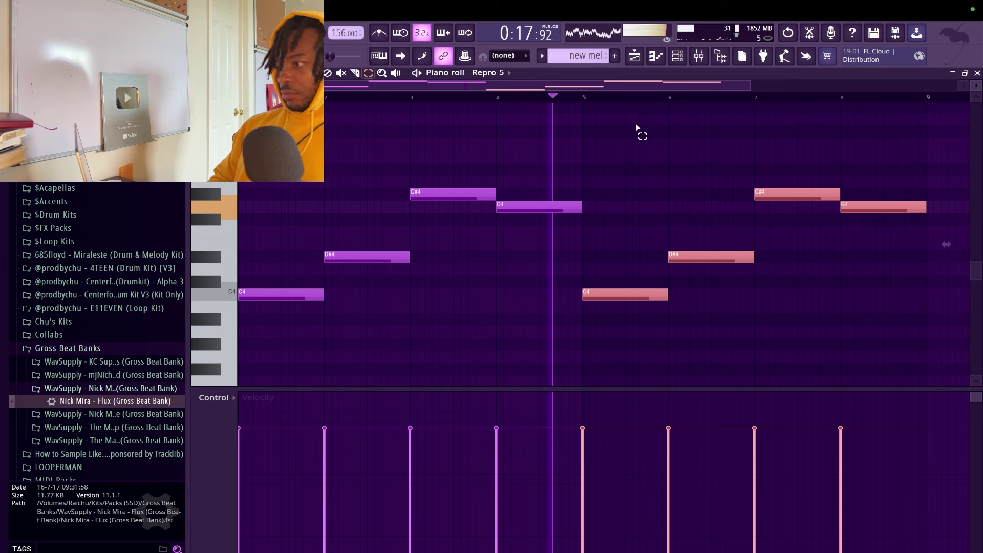
{"action": "left_click", "coordinate": [909, 205]}
{"action": "key", "text": "ctrl+Down"}
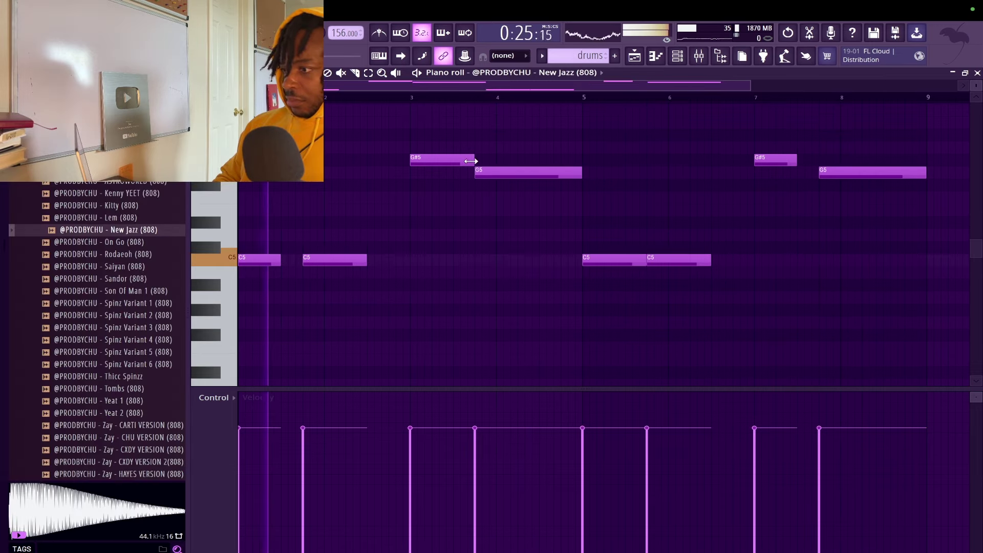
Shorten the 808's G#5 note at bar 3 and C5 note at bar 5 to half a bar, and open the mixer.
{"action": "left_click_drag", "start_coordinate": [471, 161], "coordinate": [448, 162]}
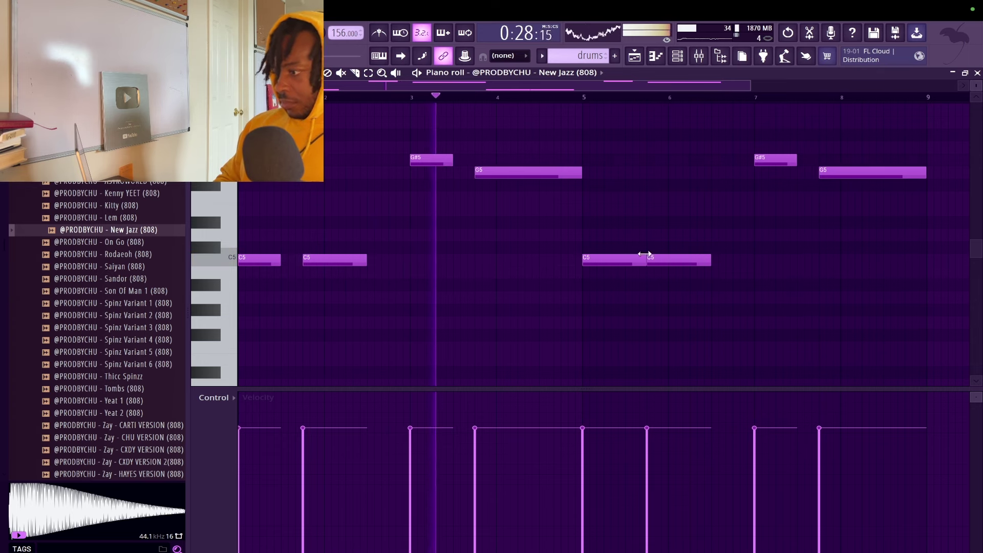
{"action": "left_click_drag", "start_coordinate": [644, 257], "coordinate": [624, 256]}
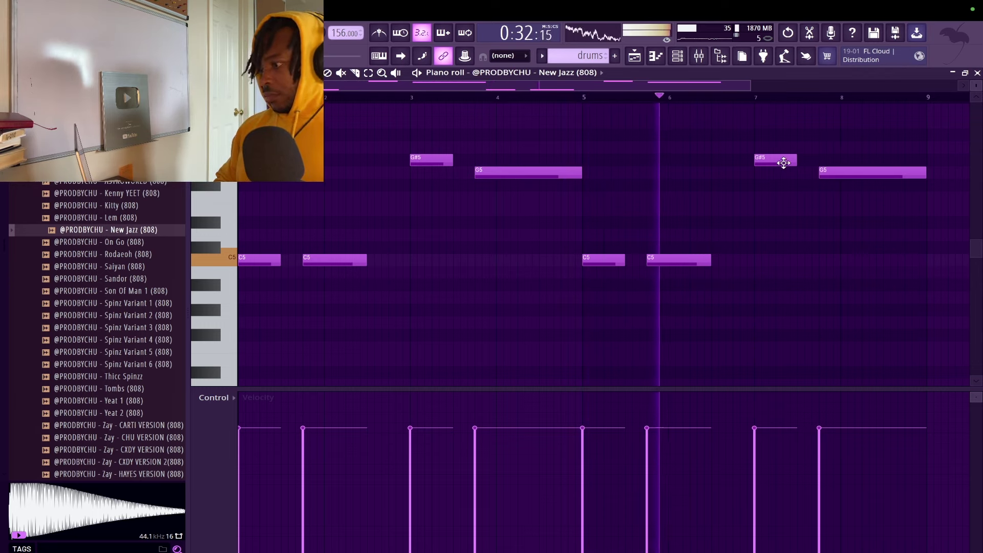
{"action": "left_click", "coordinate": [977, 73]}
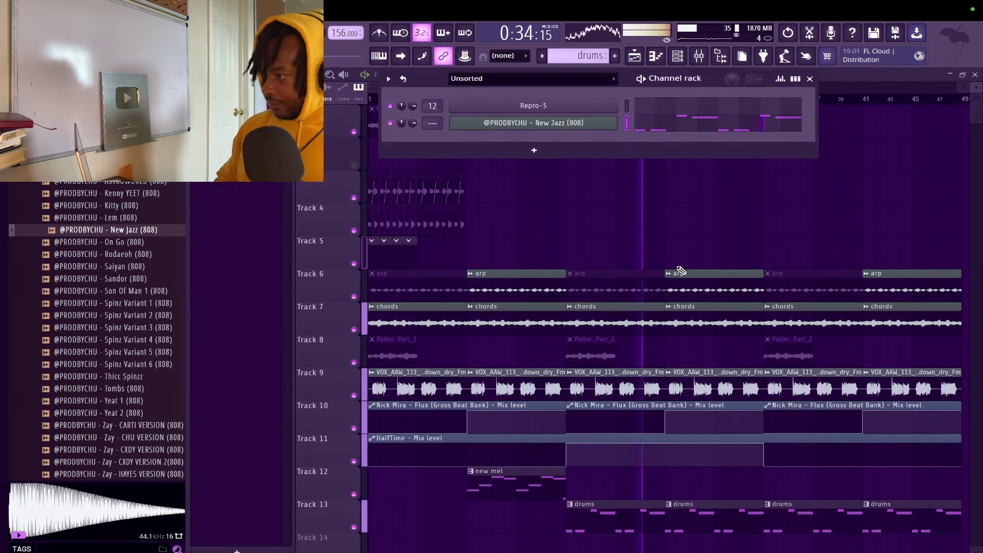
{"action": "left_click", "coordinate": [704, 60]}
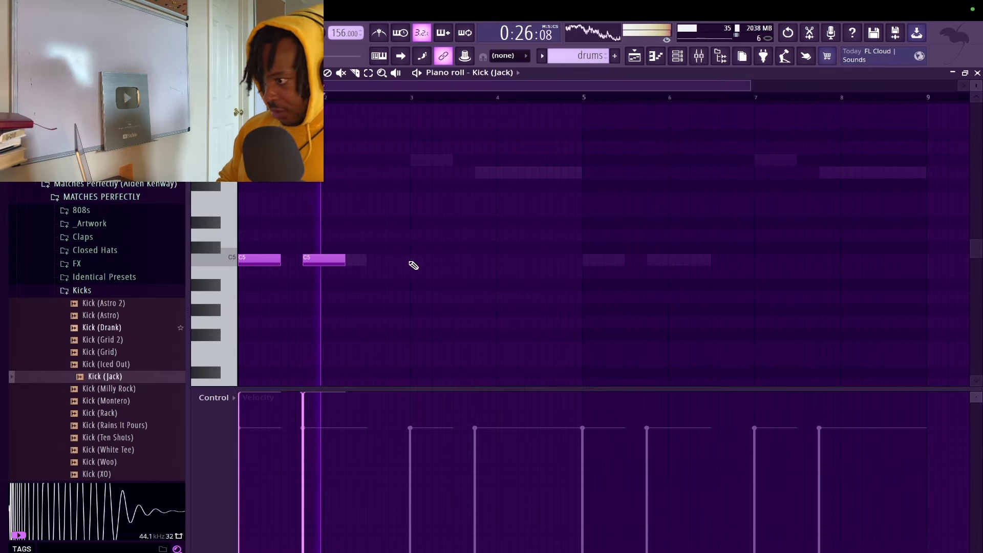
Add C5 notes for Kick (Jack) under the two 808 hits in bar 3 and duplicate the kick pattern into bars 5 to 8.
{"action": "left_click", "coordinate": [411, 261]}
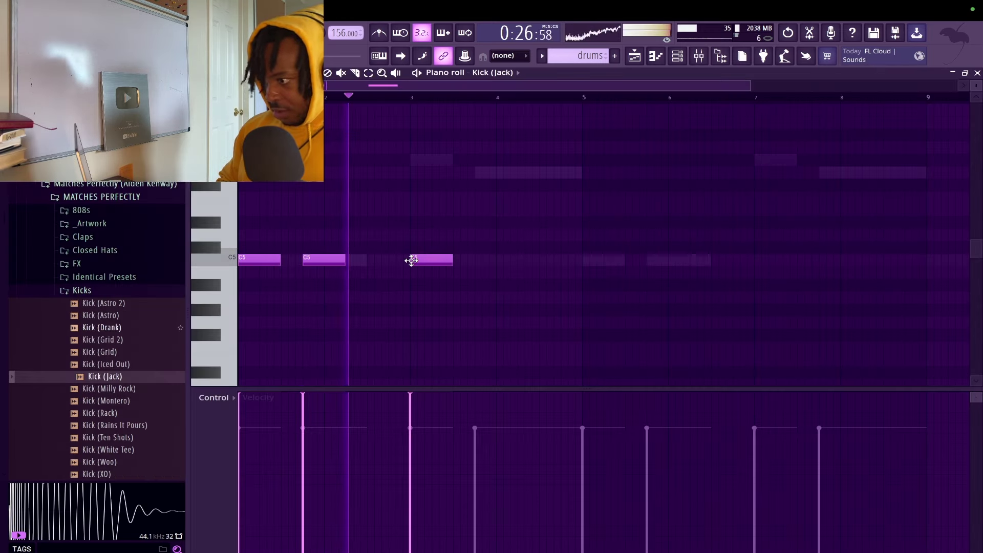
{"action": "left_click", "coordinate": [476, 260]}
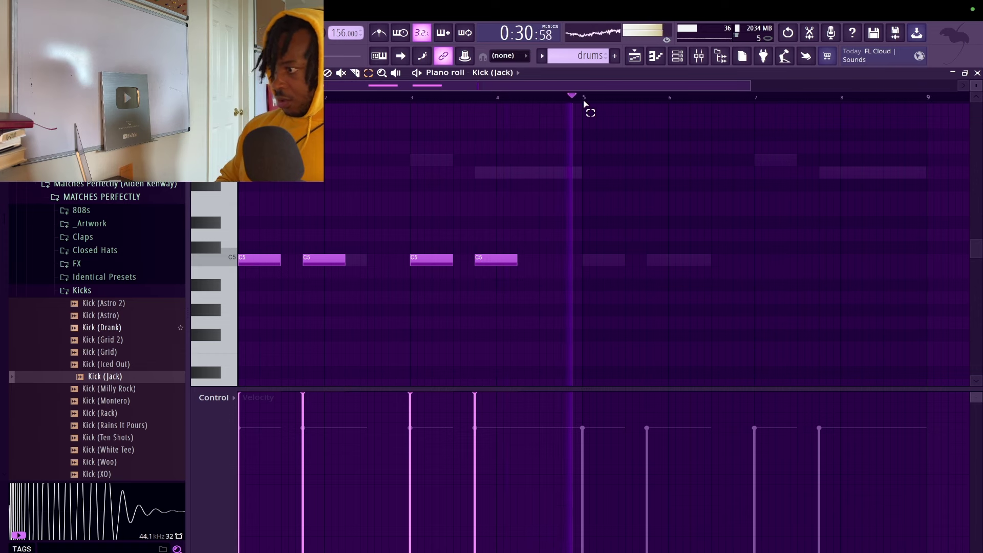
{"action": "key", "text": "ctrl+b"}
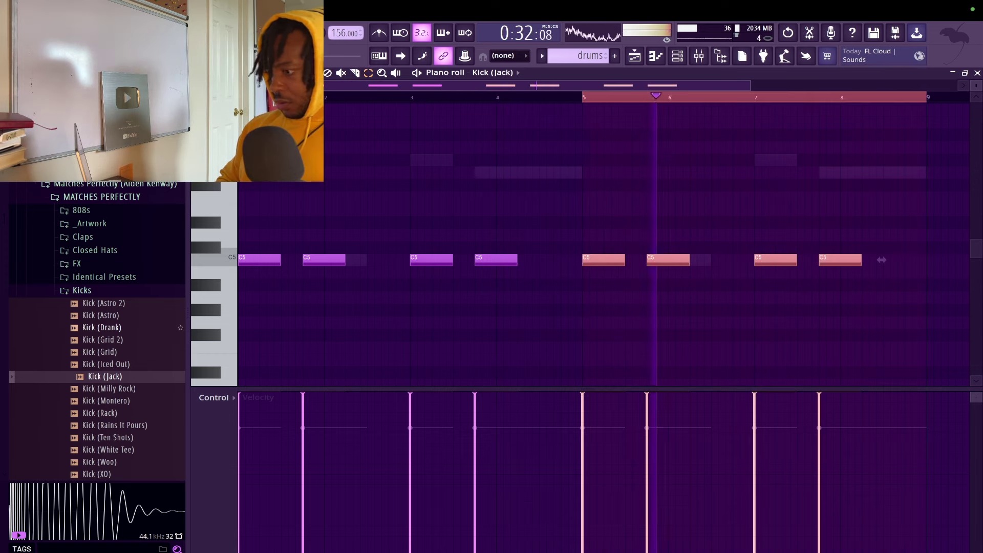
Shorten all Kick (Jack) notes to very short hits and close the piano roll.
{"action": "left_click", "coordinate": [547, 155], "text": "ctrl"}
{"action": "key", "text": "shift+d"}
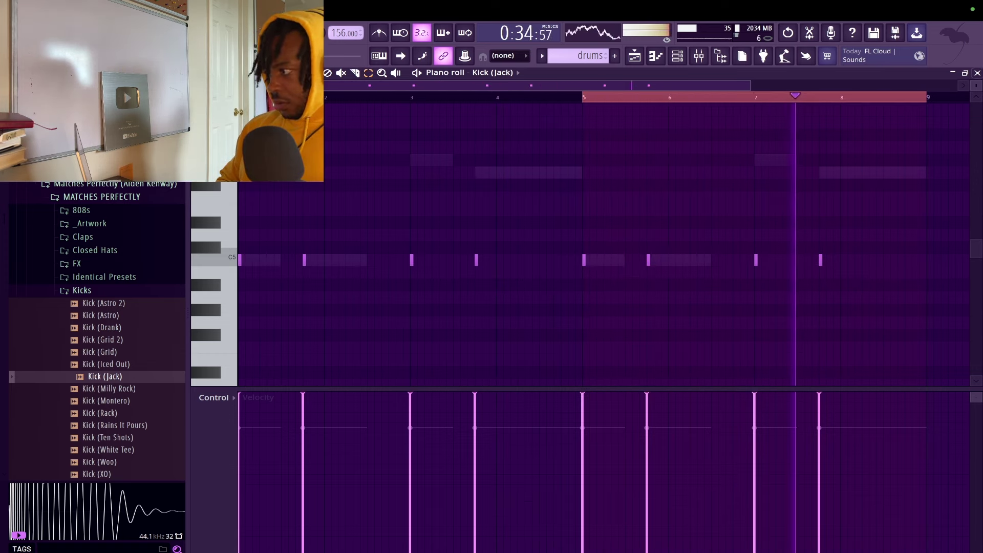
{"action": "left_click", "coordinate": [977, 74]}
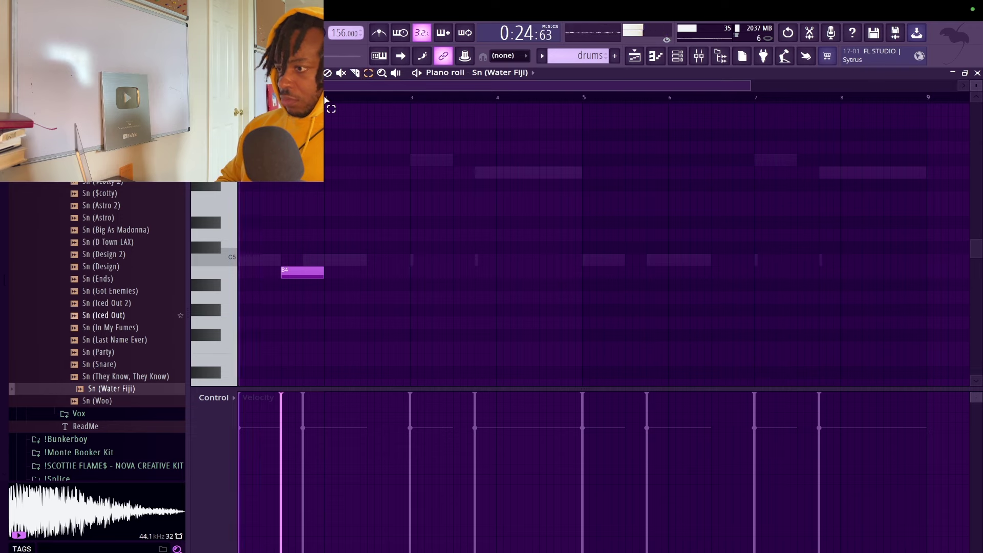
Duplicate the half-bar B4 note of Sn (Water Fiji) into the second half of every bar through bar 8, and open the channel rack.
{"action": "key", "text": "ctrl+b"}
{"action": "key", "text": "ctrl+b"}
{"action": "key", "text": "ctrl+b"}
{"action": "key", "text": "ctrl+b"}
{"action": "key", "text": "ctrl+b"}
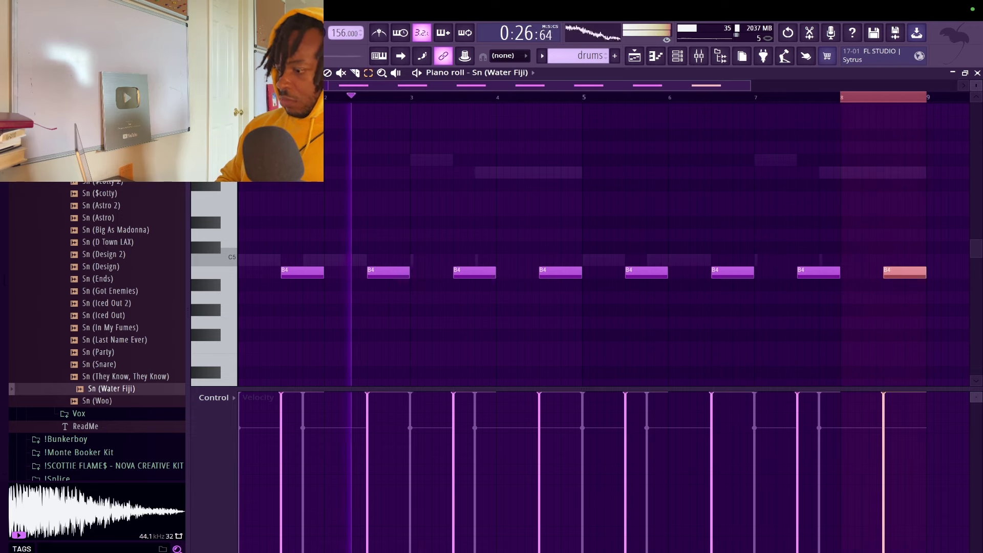
{"action": "left_click", "coordinate": [678, 56]}
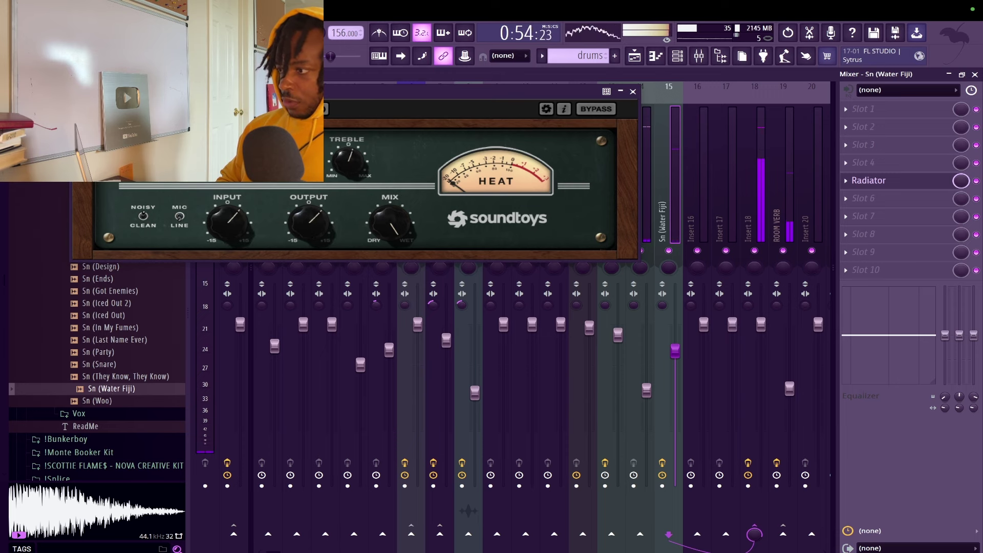
Check the Radiator effect on the Sn (Water Fiji) mixer track and close its window.
{"action": "left_click", "coordinate": [632, 92]}
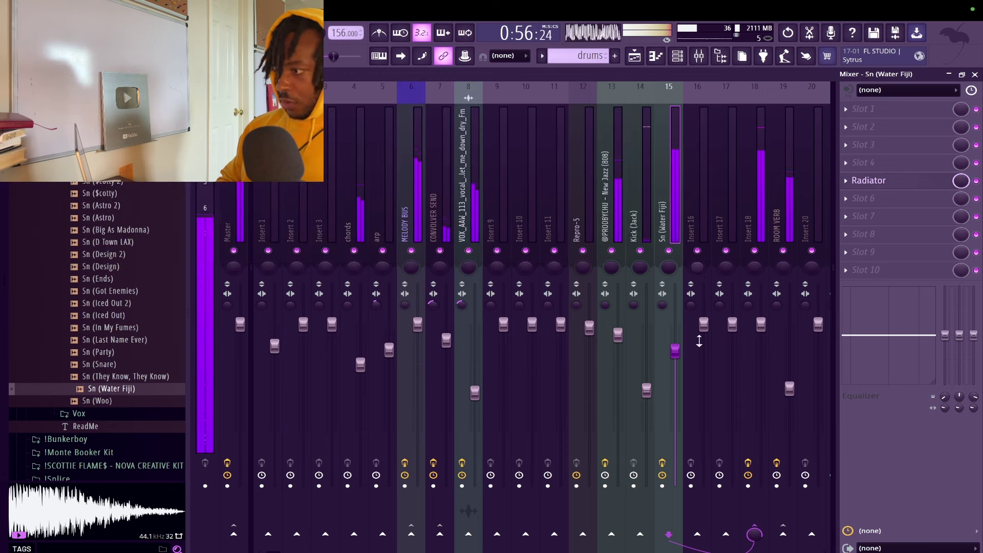
{"action": "left_click", "coordinate": [876, 185]}
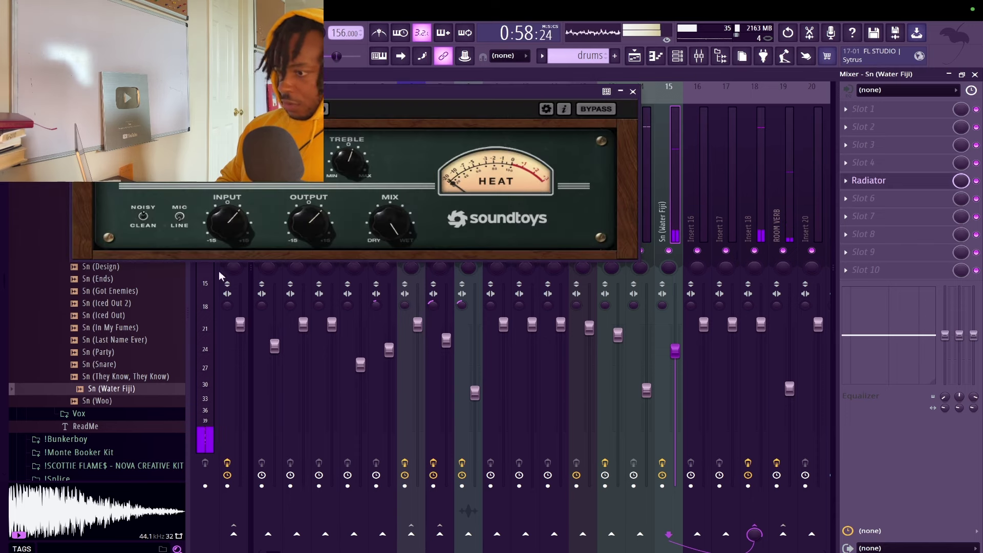
{"action": "left_click", "coordinate": [632, 94]}
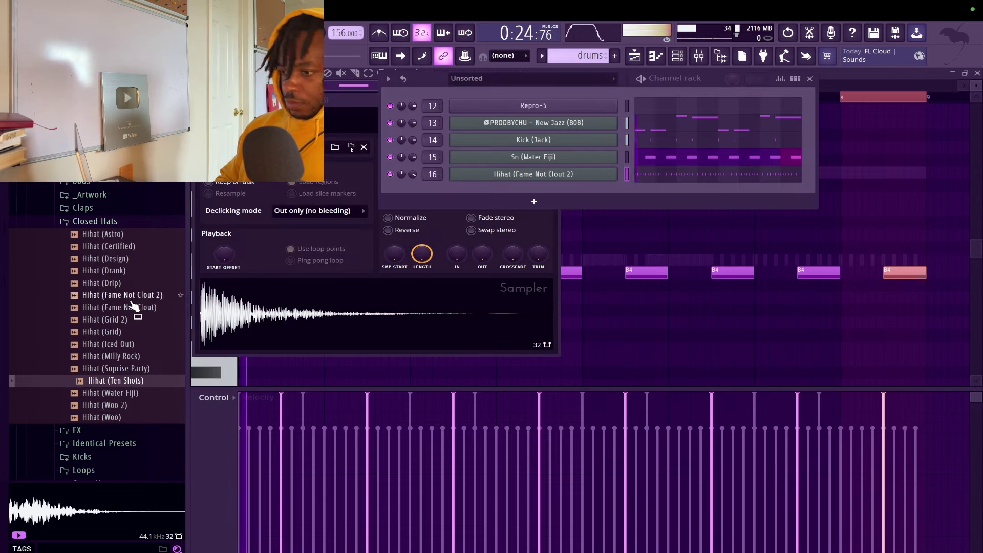
Audition Hihat (Fame Not Clout 2), replace the hi-hat channel's sample with Hihat (Grid 2), and check its polyphony and cut-group settings.
{"action": "left_click_drag", "start_coordinate": [128, 295], "coordinate": [545, 177]}
{"action": "left_click", "coordinate": [125, 319]}
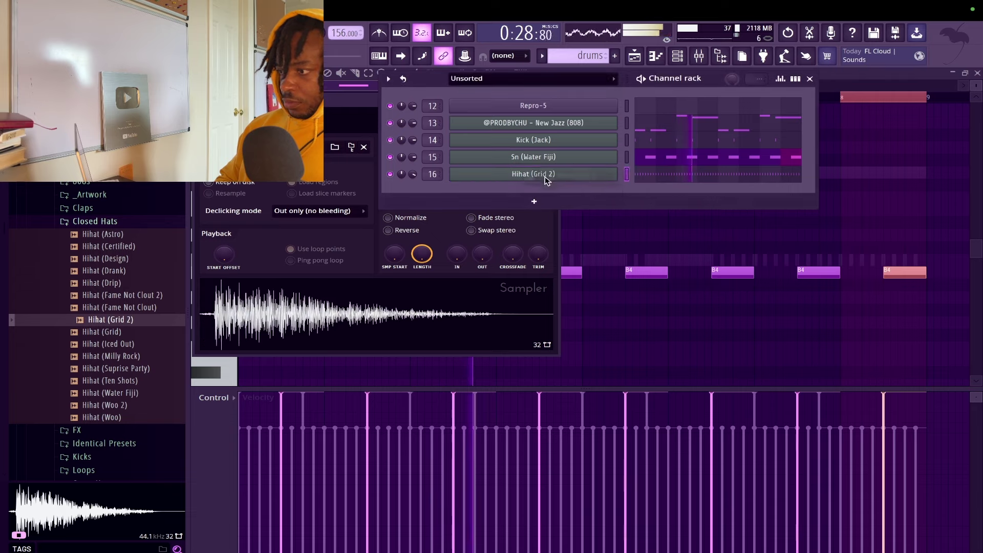
{"action": "left_click", "coordinate": [464, 175]}
{"action": "left_click", "coordinate": [466, 175]}
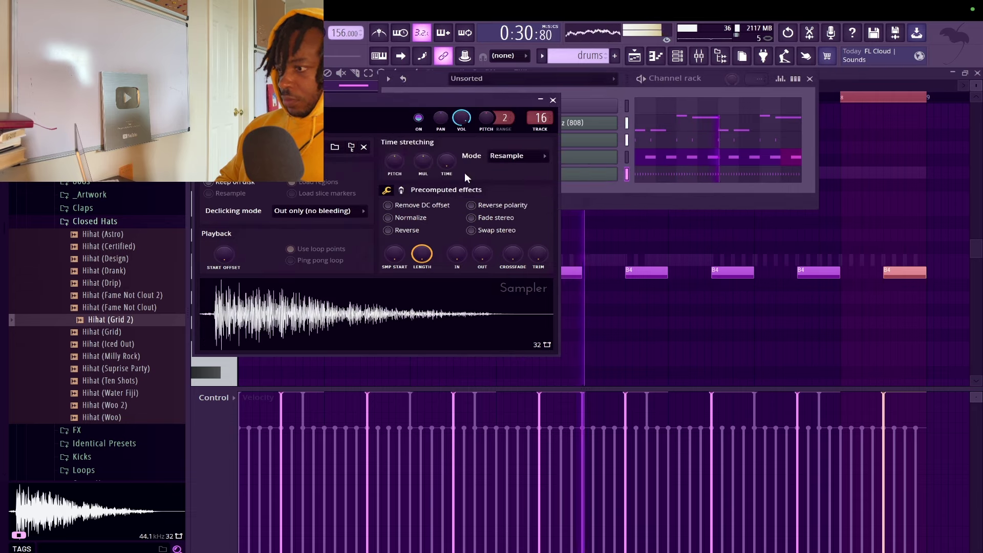
{"action": "left_click", "coordinate": [365, 148]}
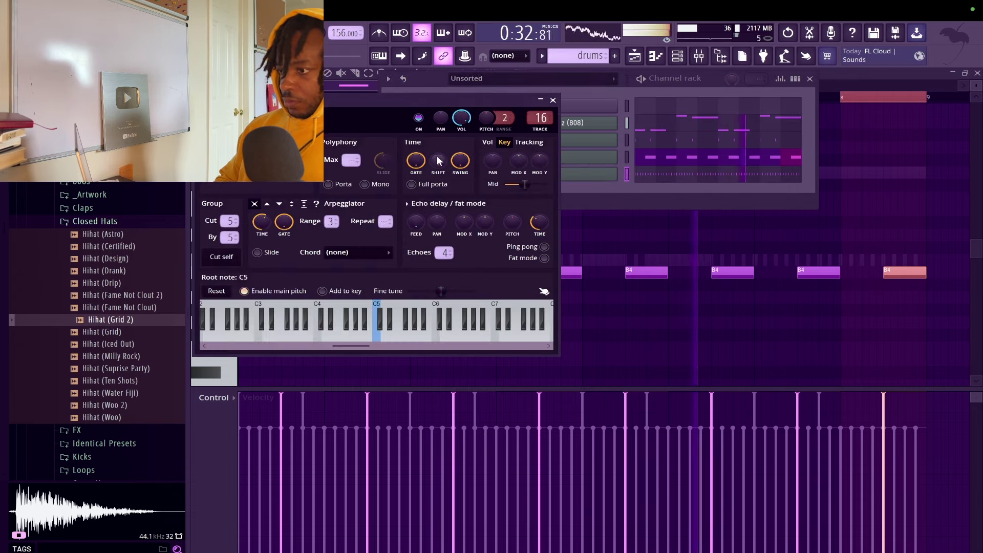
{"action": "left_click", "coordinate": [213, 118]}
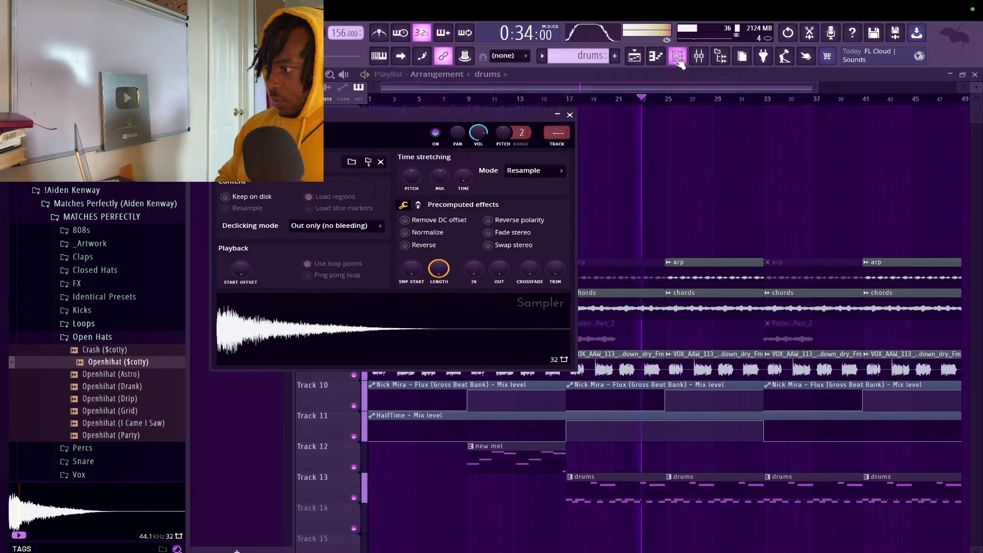
Open the piano roll for Openhihat ($cotty) and add C5 notes at the start and middle of bar 1.
{"action": "key", "text": "F6"}
{"action": "left_click", "coordinate": [669, 196]}
{"action": "left_click_drag", "start_coordinate": [255, 283], "coordinate": [176, 256]}
{"action": "left_click", "coordinate": [301, 260]}
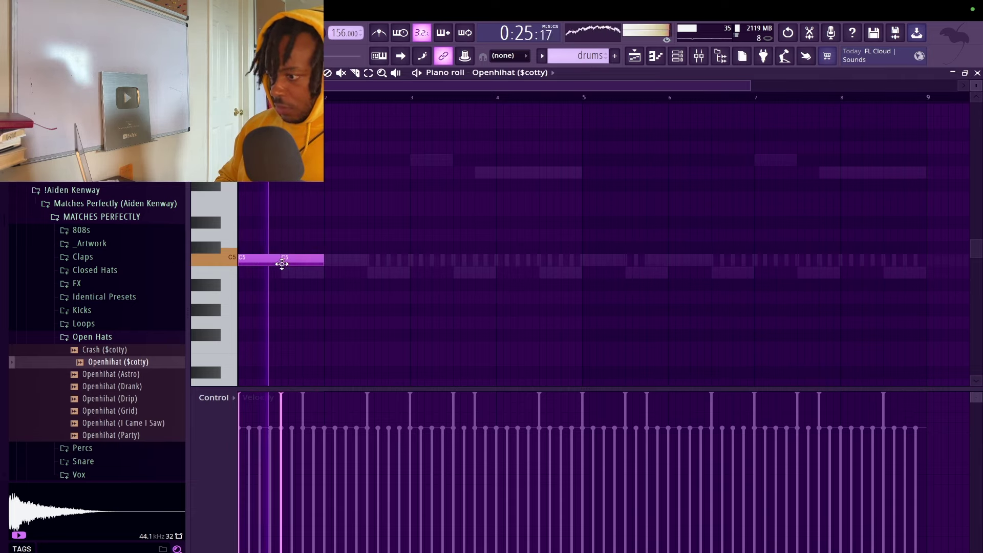
Duplicate the one-bar open hat pattern, with a slightly lower velocity on its second note, through bar 8 and close the piano roll.
{"action": "key", "text": "ctrl+b"}
{"action": "key", "text": "ctrl+b"}
{"action": "key", "text": "ctrl+b"}
{"action": "key", "text": "ctrl+b"}
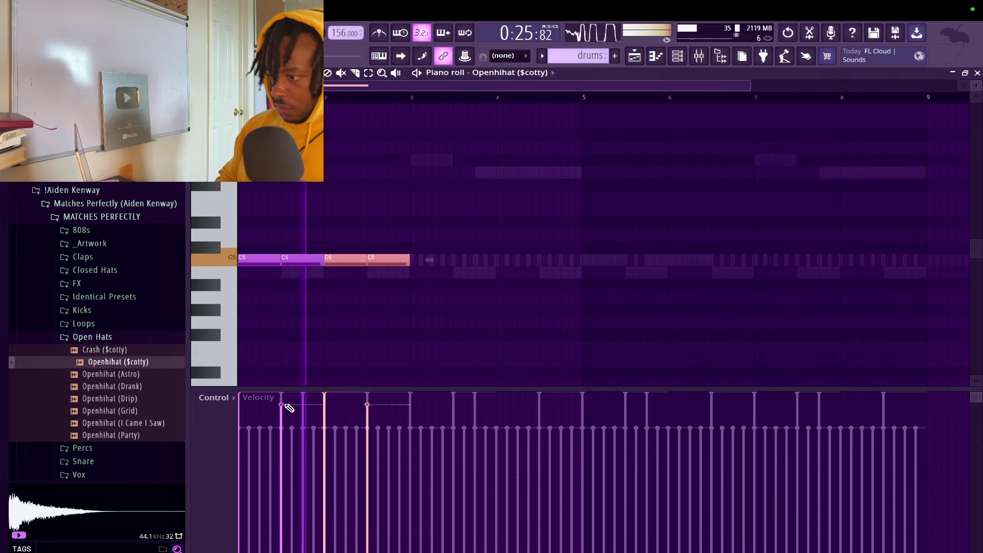
{"action": "key", "text": "ctrl+b"}
{"action": "key", "text": "ctrl+b"}
{"action": "key", "text": "ctrl+b"}
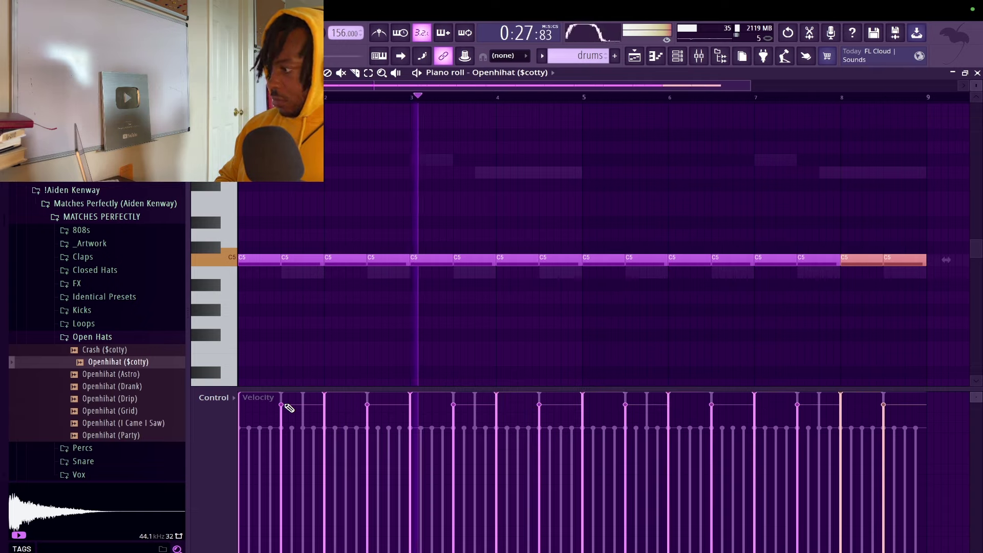
{"action": "left_click", "coordinate": [976, 74]}
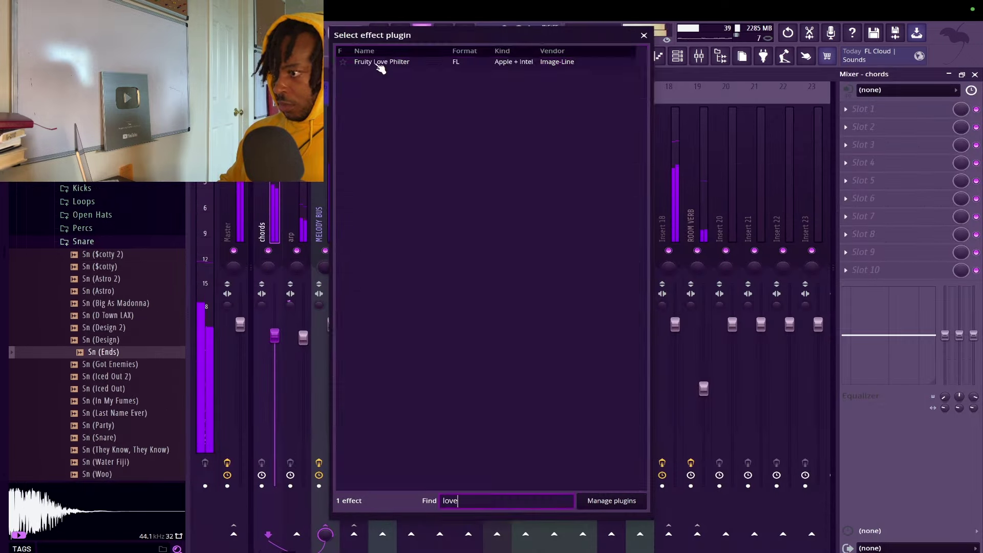
Add Fruity Love Philter to the chords mixer track and choose one of its presets.
{"action": "double_click", "coordinate": [373, 62]}
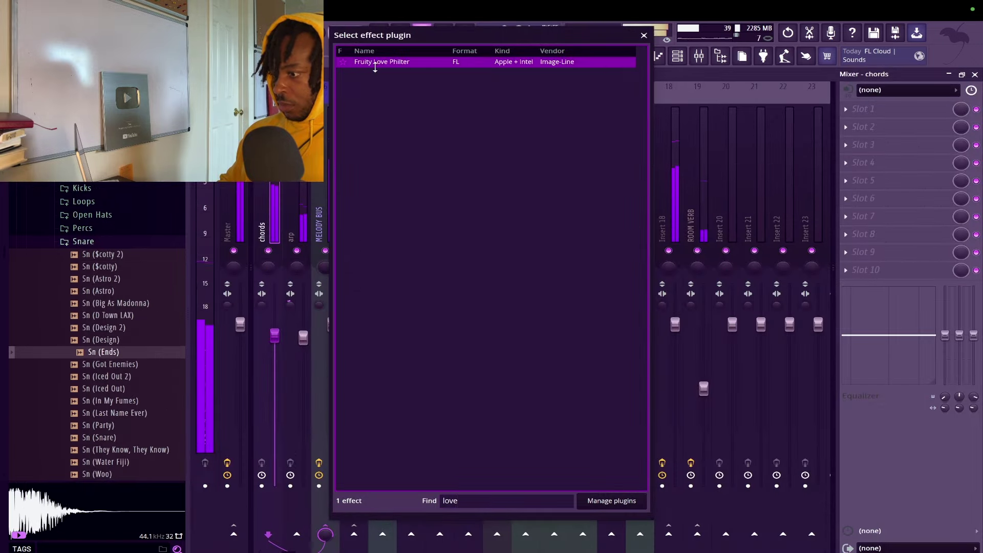
{"action": "left_click", "coordinate": [284, 173]}
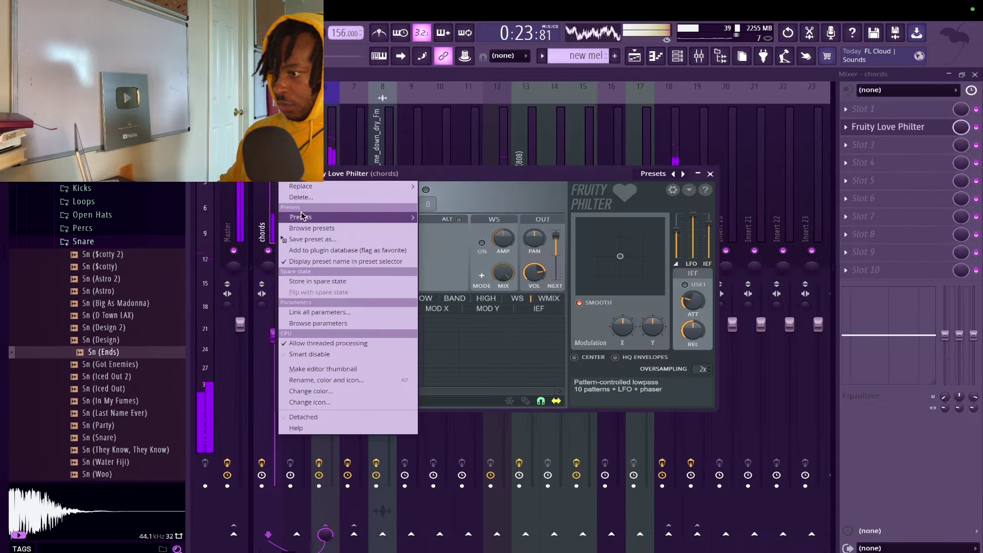
{"action": "mouse_move", "coordinate": [348, 217]}
{"action": "left_click", "coordinate": [446, 23]}
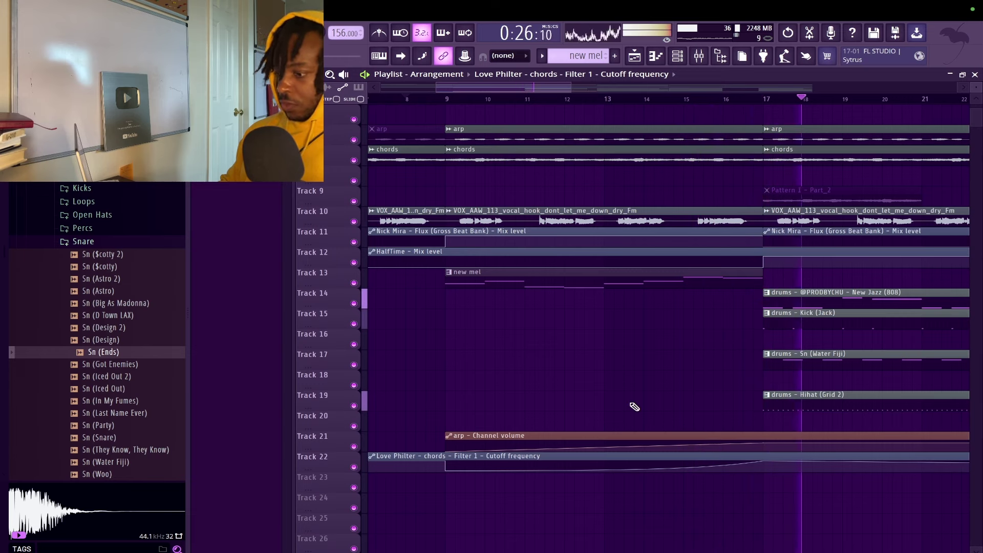
{"action": "scroll", "coordinate": [635, 406], "scroll_direction": "down", "scroll_amount": 5}
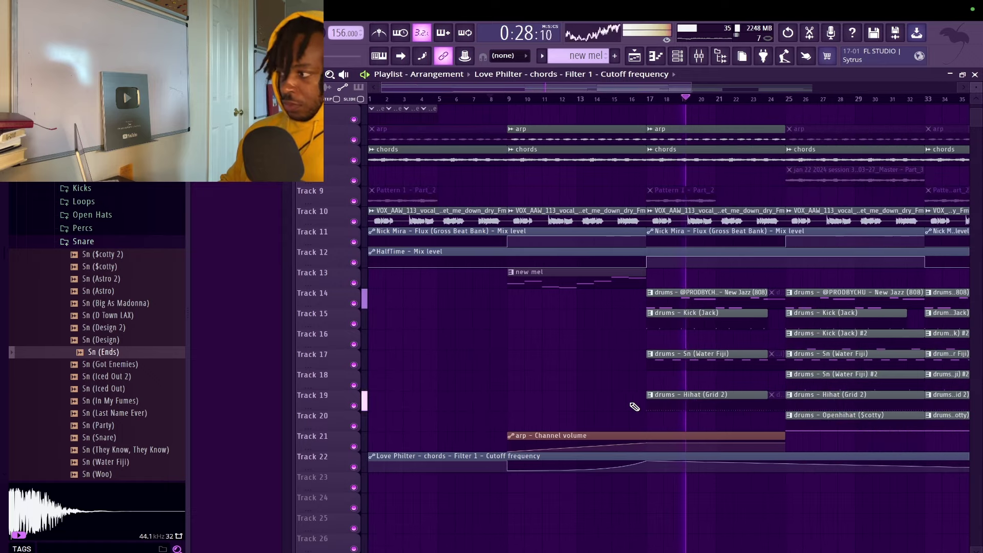
{"action": "scroll", "coordinate": [635, 407], "scroll_direction": "down", "scroll_amount": 3}
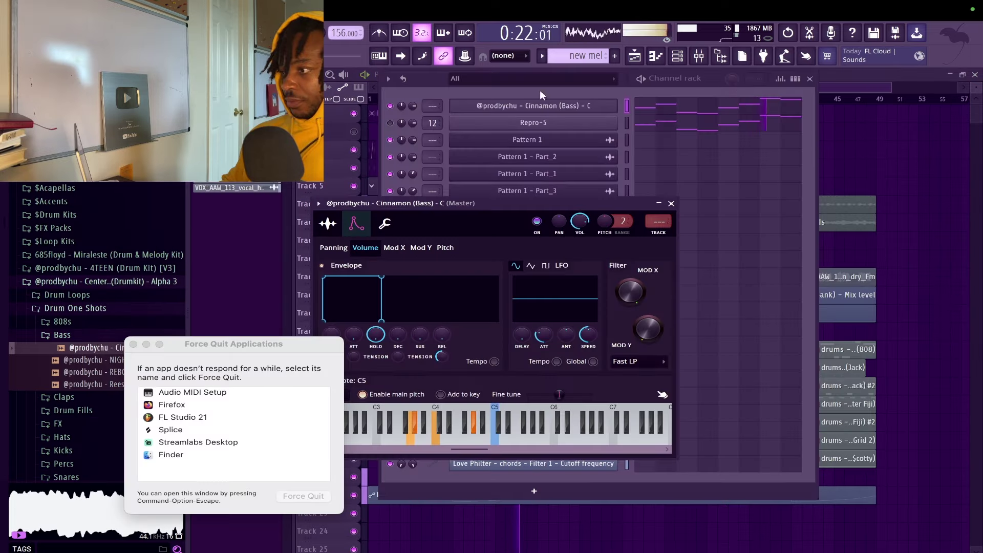
Transpose the Cinnamon (Bass) melody in the new mel pattern down one octave and close the piano roll.
{"action": "left_click", "coordinate": [684, 105]}
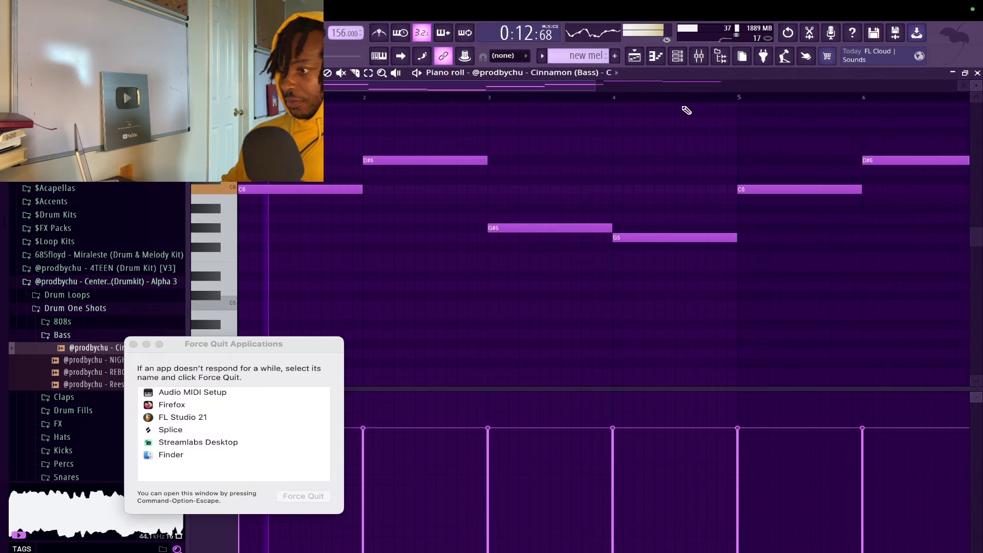
{"action": "key", "text": "ctrl+Down"}
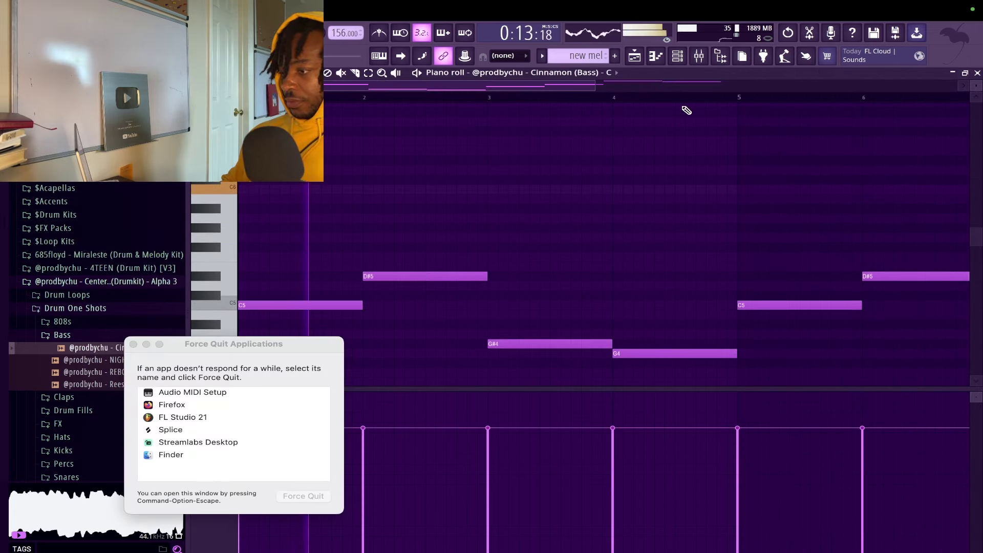
{"action": "left_click", "coordinate": [977, 72]}
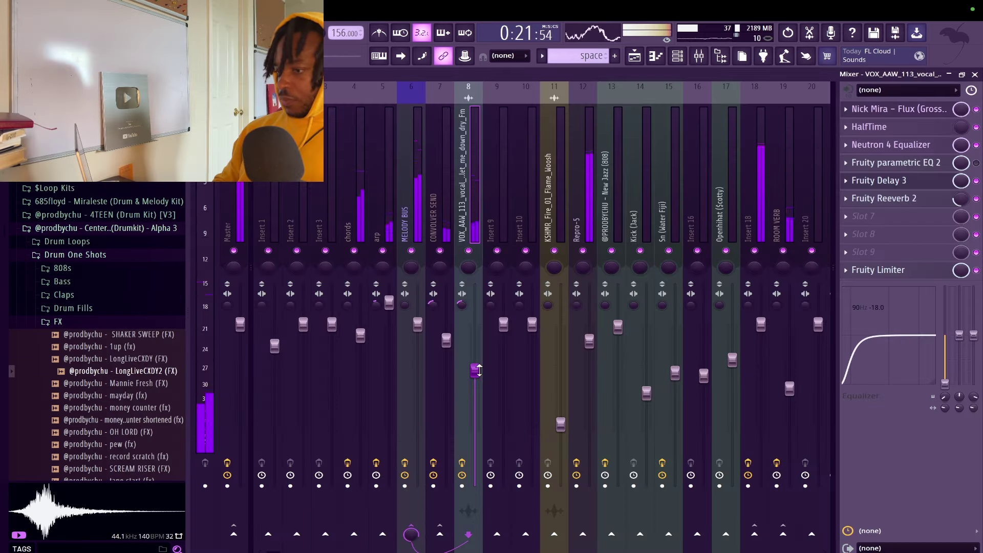
Close the mixer and play back the full arrangement from the beginning.
{"action": "left_click", "coordinate": [974, 74]}
{"action": "key", "text": "space"}
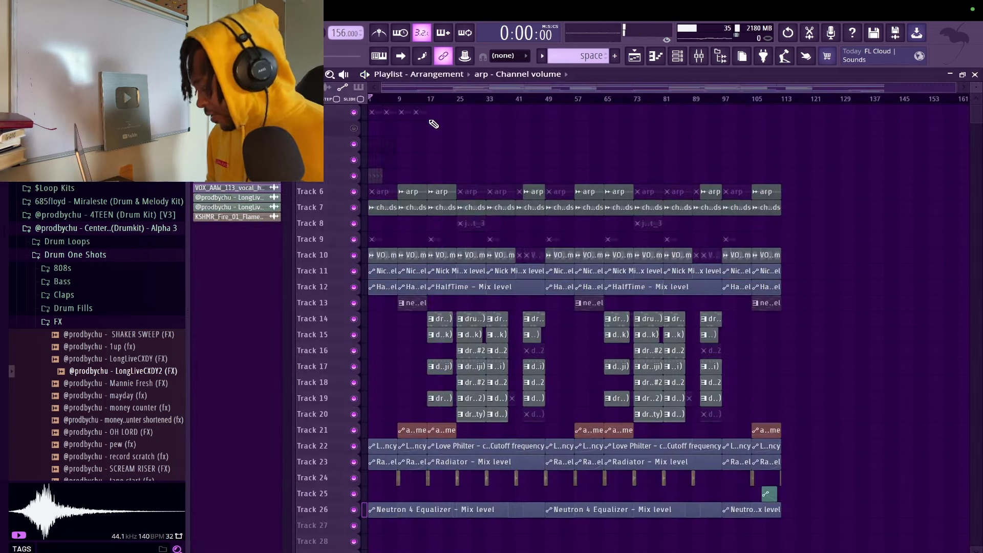
{"action": "key", "text": "space"}
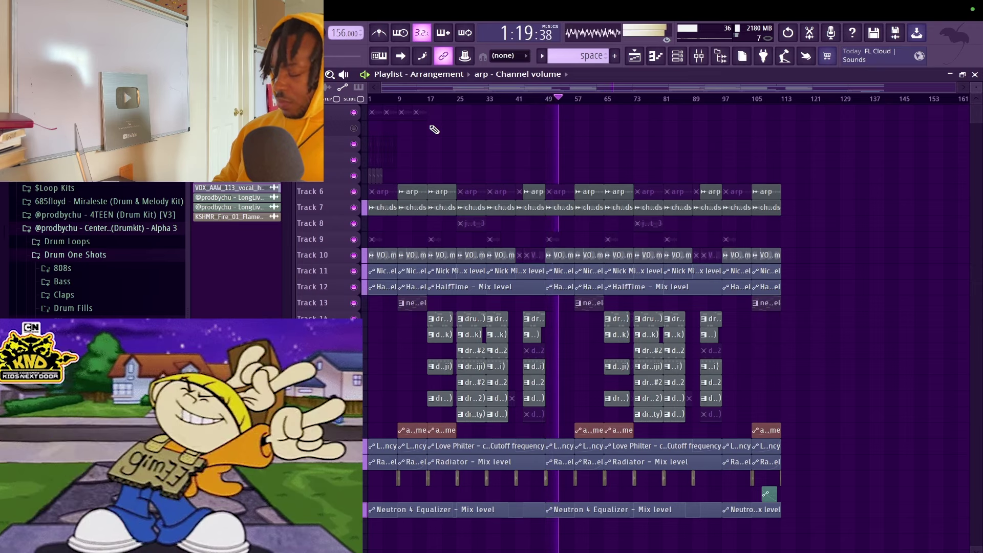
{"action": "key", "text": "space"}
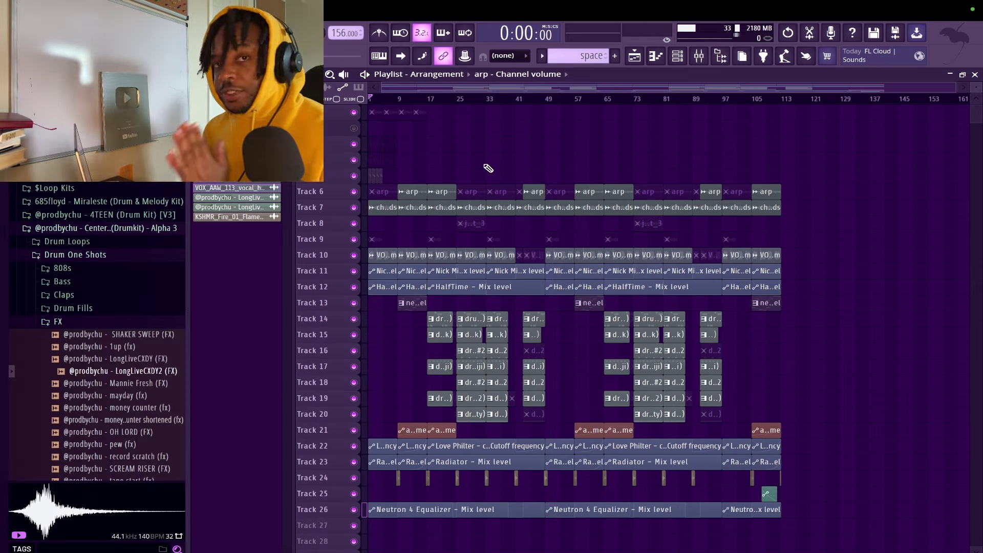